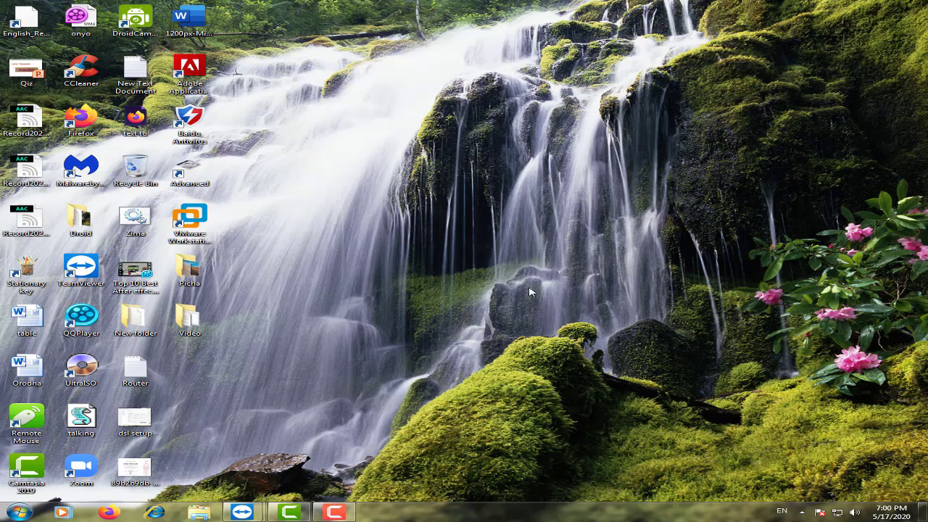
Switch to the mirrored phone session in TeamViewer and look through the videos in its Video folder.
mouse_move(257, 514)
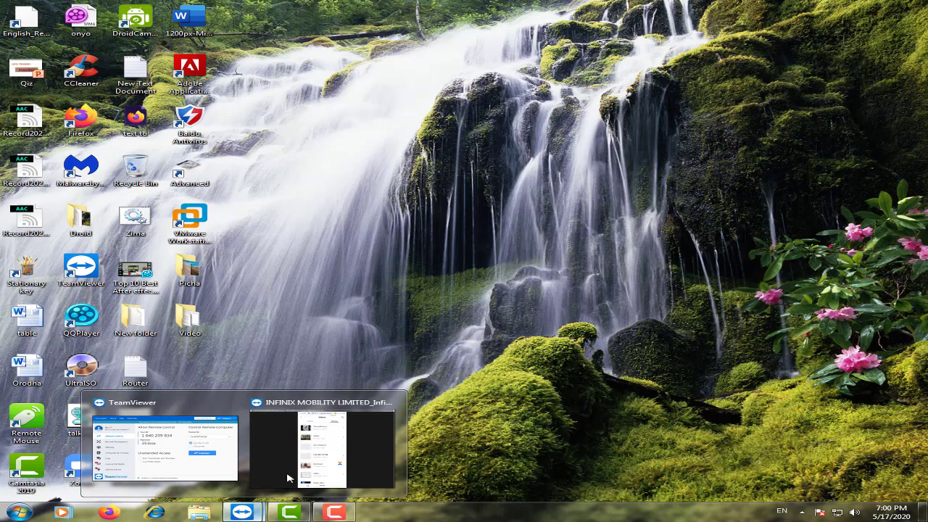
left_click(315, 423)
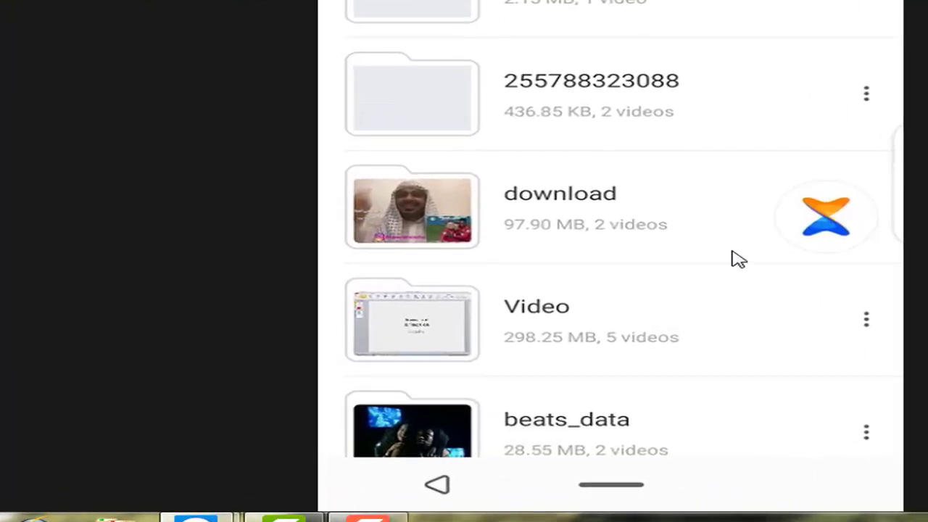
left_click(580, 311)
scroll(570, 312, "down", 1)
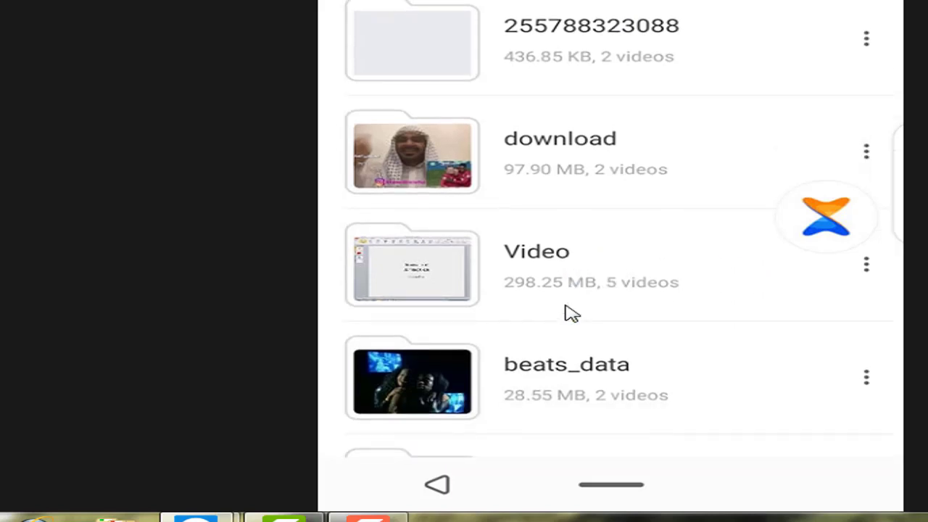
left_click(569, 310)
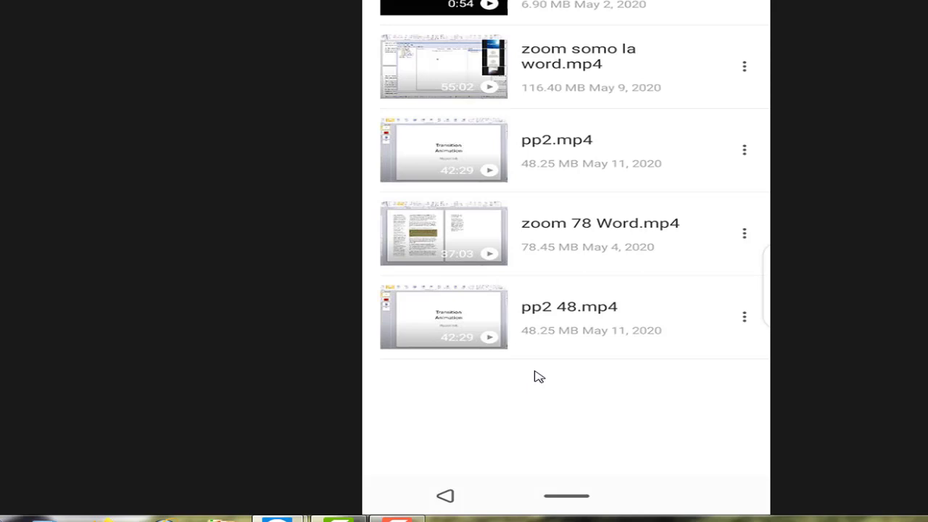
left_click(559, 325)
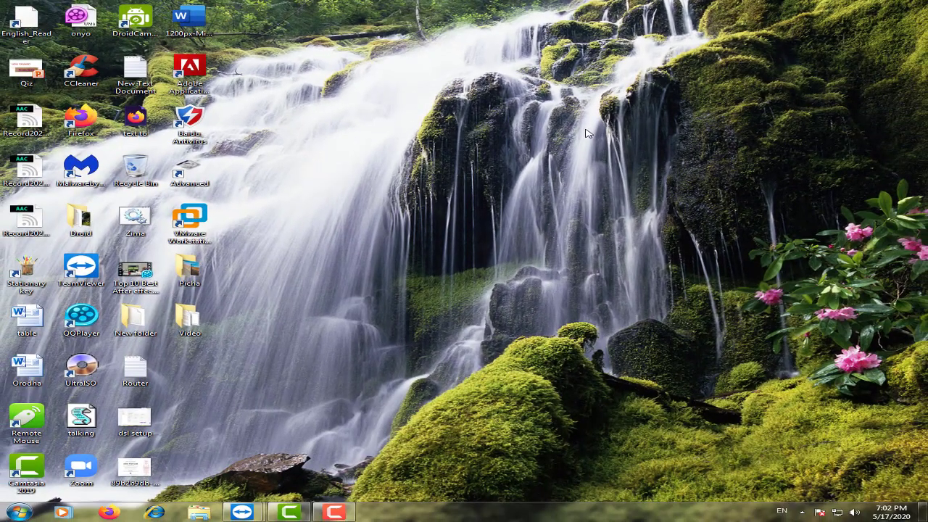
right_click(587, 131)
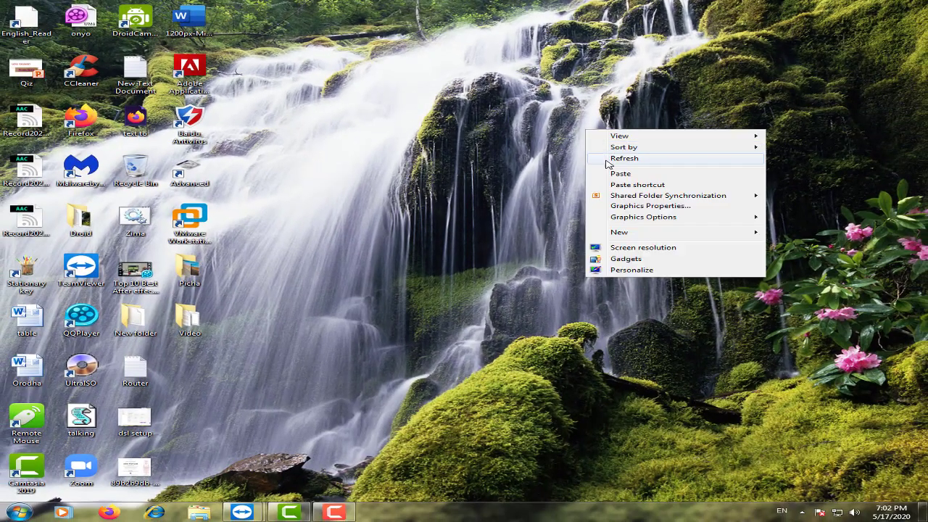
left_click(607, 161)
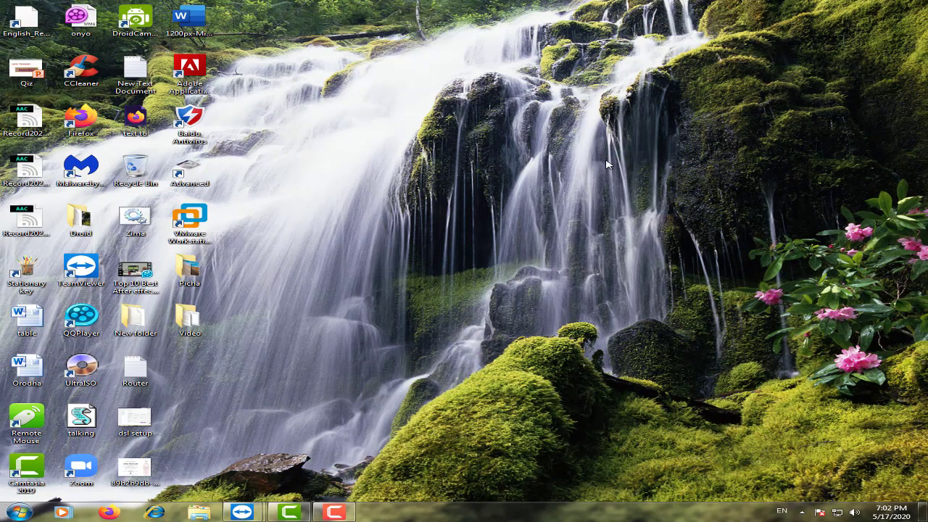
right_click(487, 118)
left_click(507, 149)
right_click(329, 60)
left_click(340, 331)
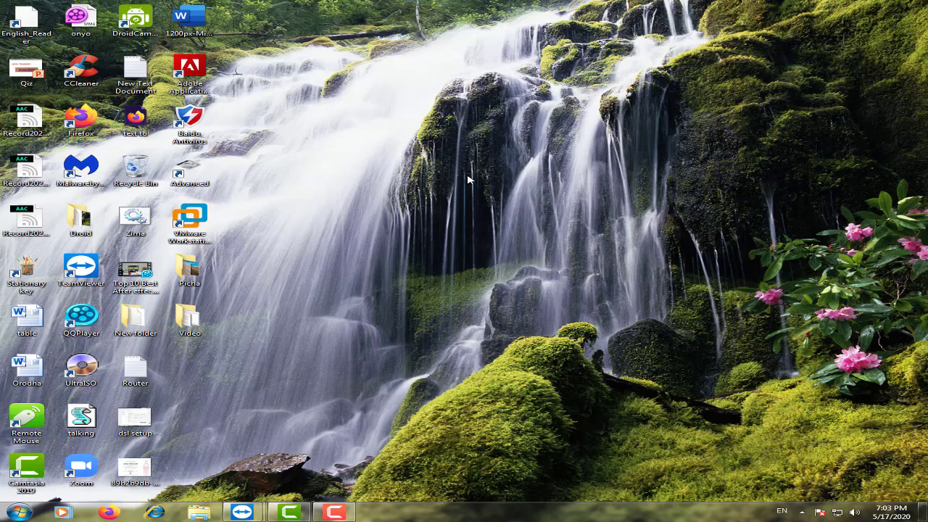
right_click(367, 75)
left_click(395, 103)
Switch to Firefox, open WhatsApp Web and show the Online Computer Course group chat.
left_click(109, 512)
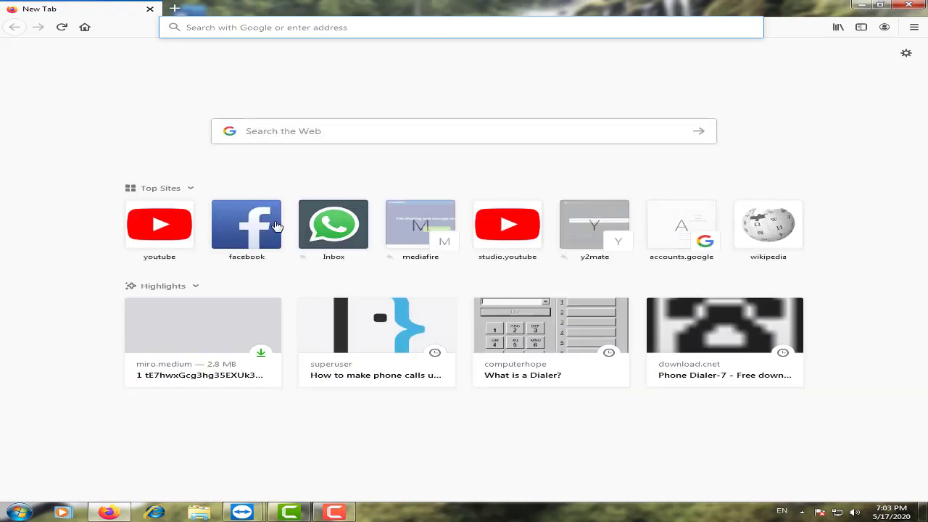
left_click(334, 233)
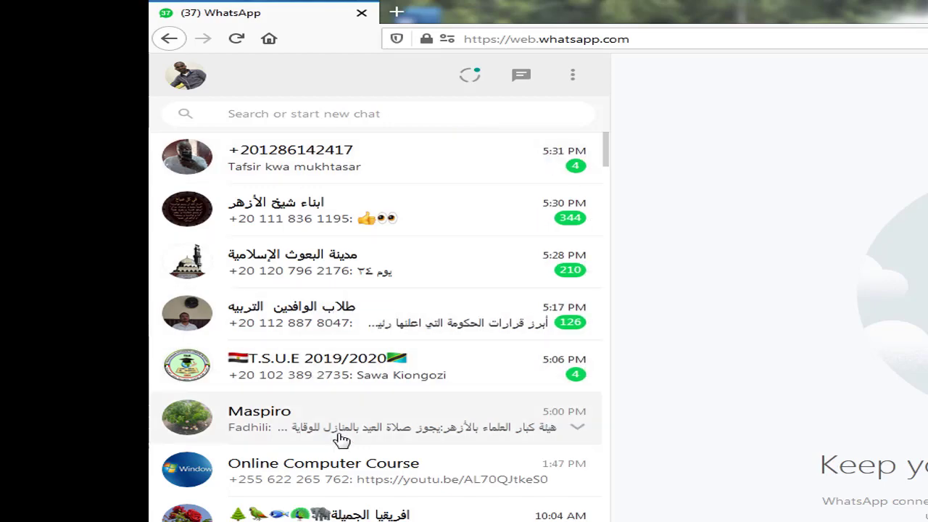
left_click(313, 481)
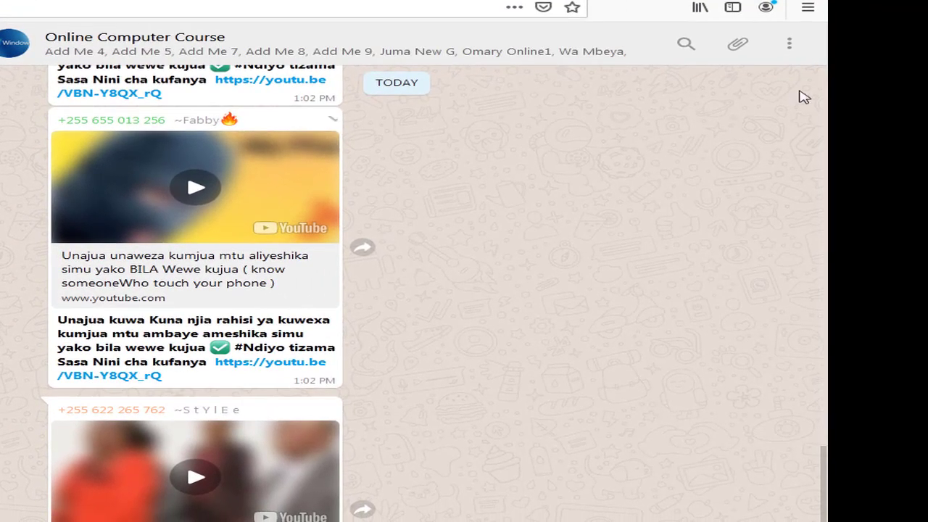
Start a Photos & Videos attachment and select the pp2 48 video in the 2020-05-11 15.04.40 Zoom recording folder.
left_click(737, 45)
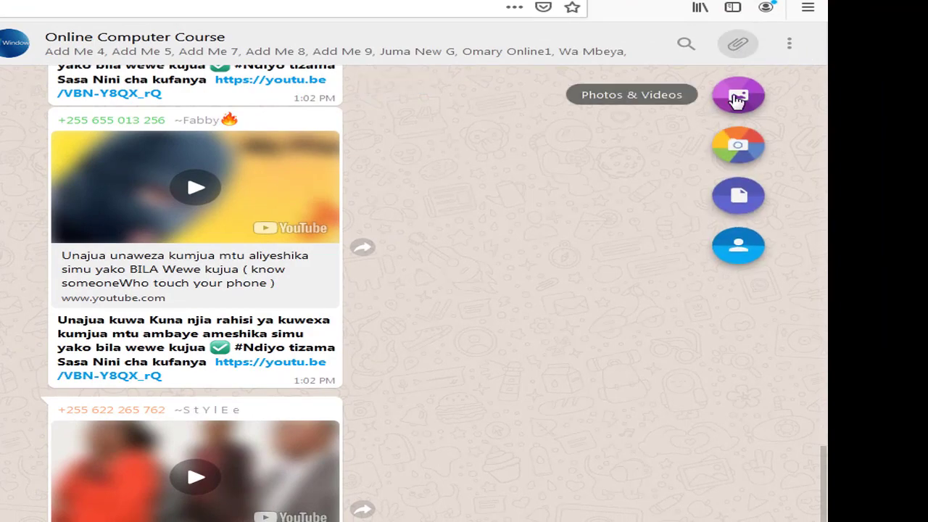
left_click(737, 98)
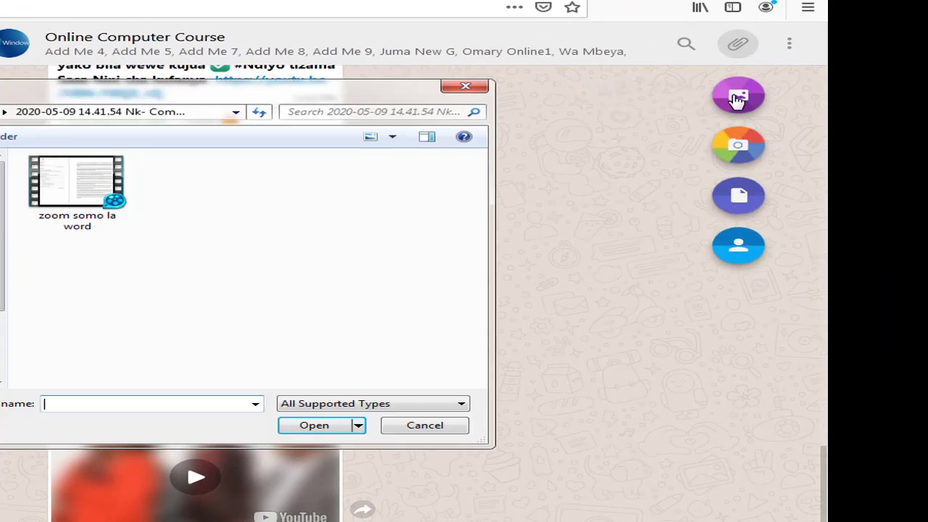
key("BackSpace")
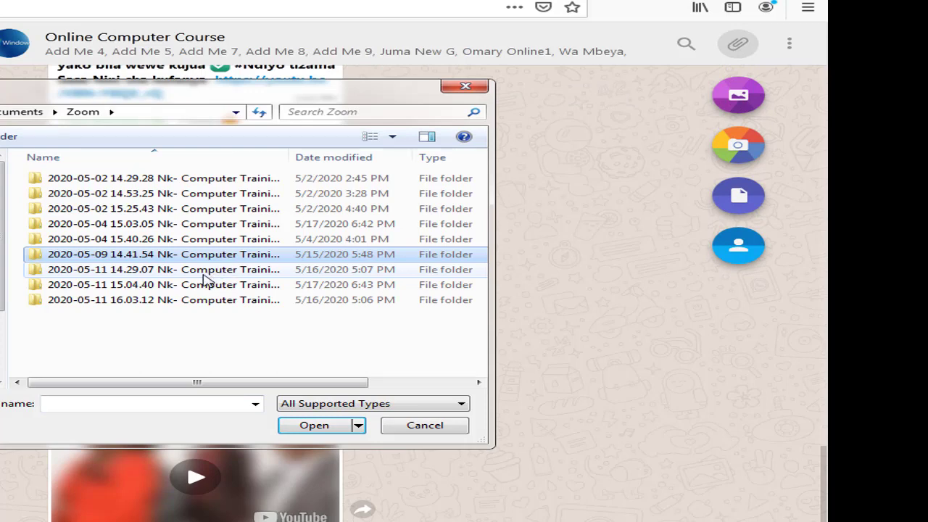
left_click(141, 301)
double_click(141, 301)
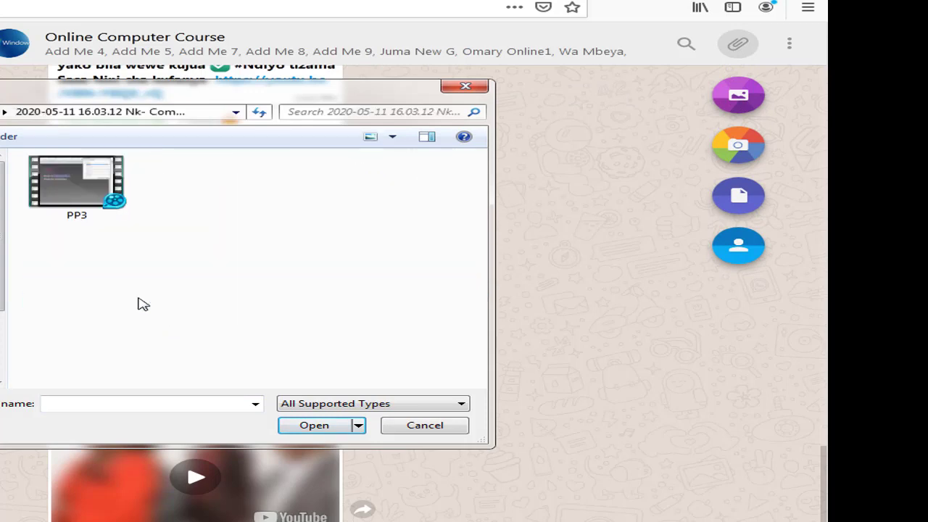
key("BackSpace")
double_click(128, 285)
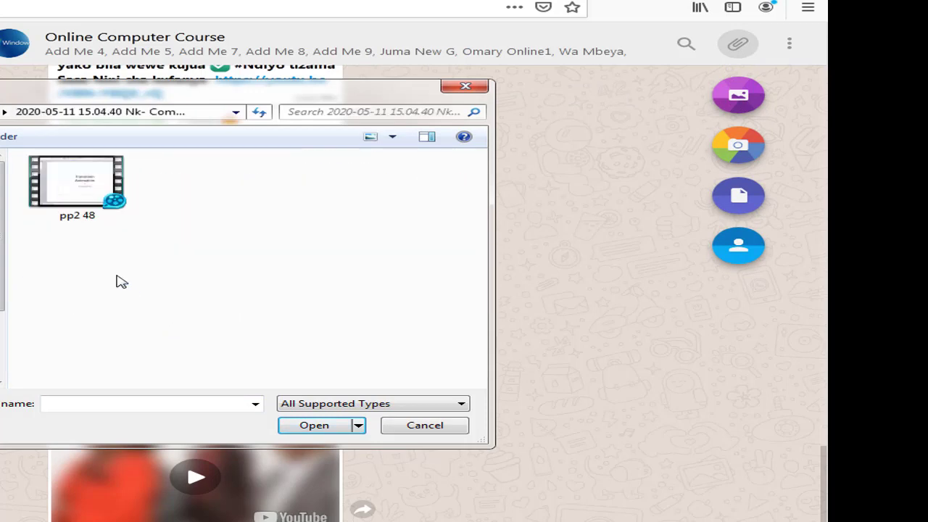
left_click(86, 217)
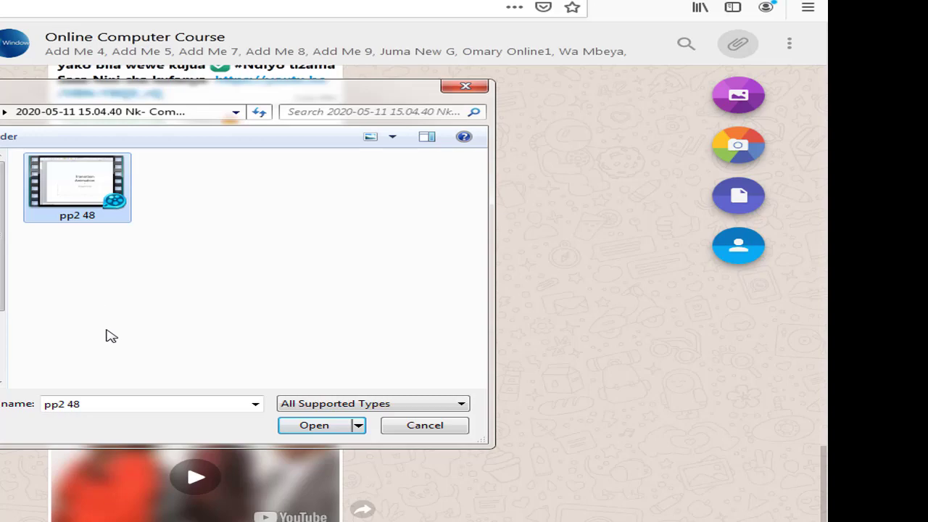
Check the file size of the pp2 48 video in its properties.
right_click(57, 197)
left_click(178, 514)
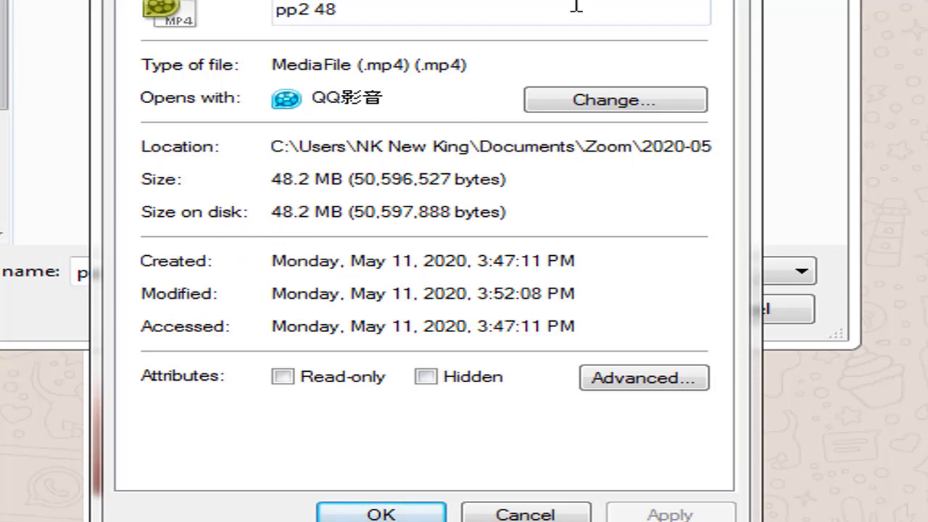
key("Escape")
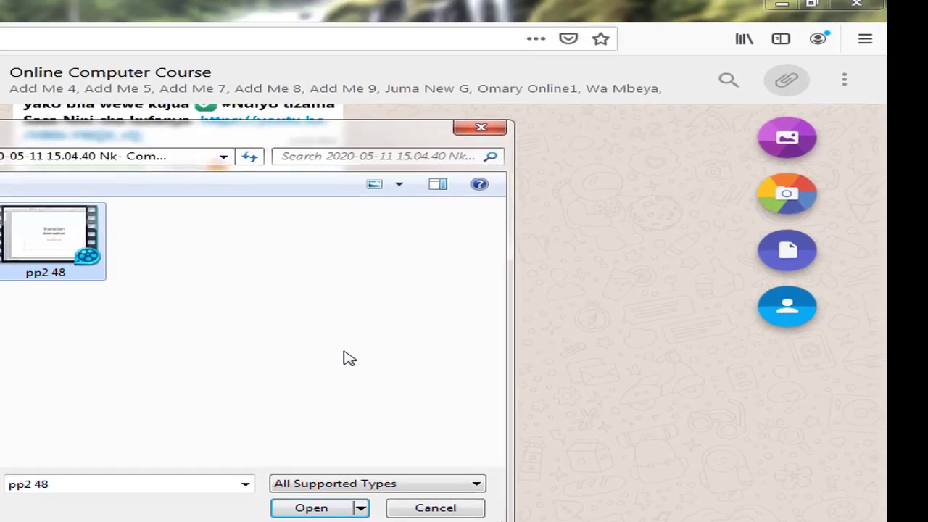
Attach the pp2 48 video, send it to the group without a caption, and minimize the browser.
left_click(308, 509)
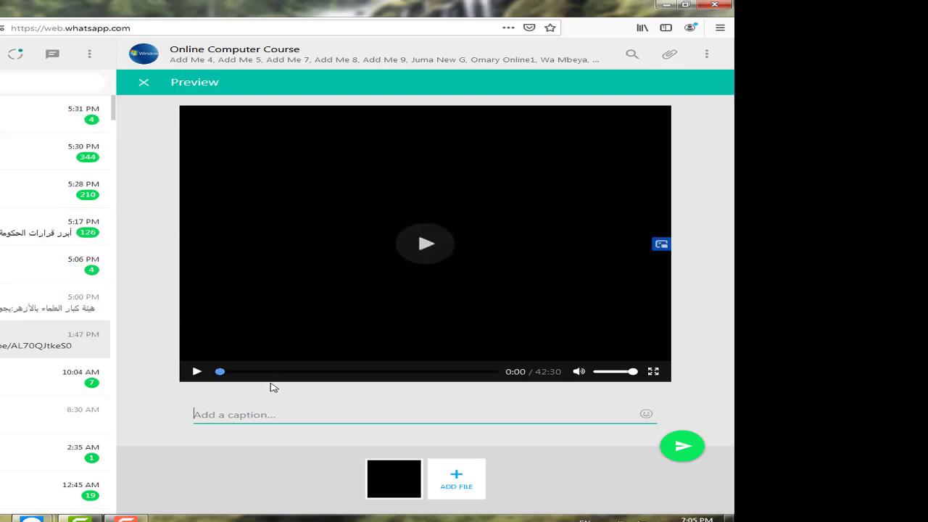
left_click(684, 448)
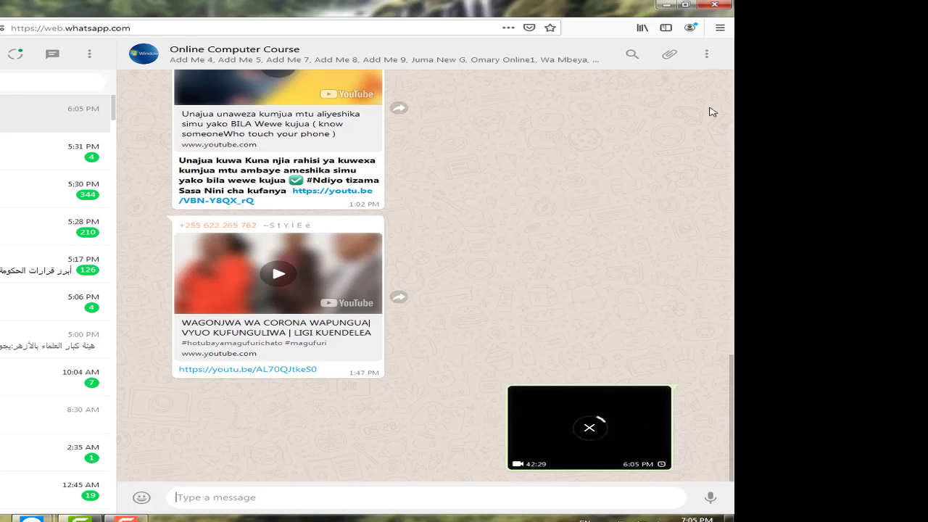
left_click(666, 5)
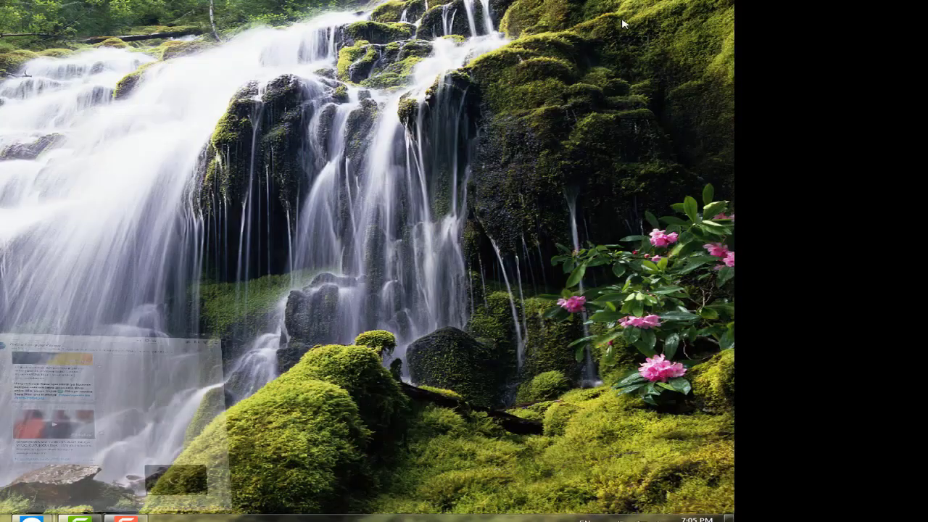
right_click(334, 87)
left_click(358, 119)
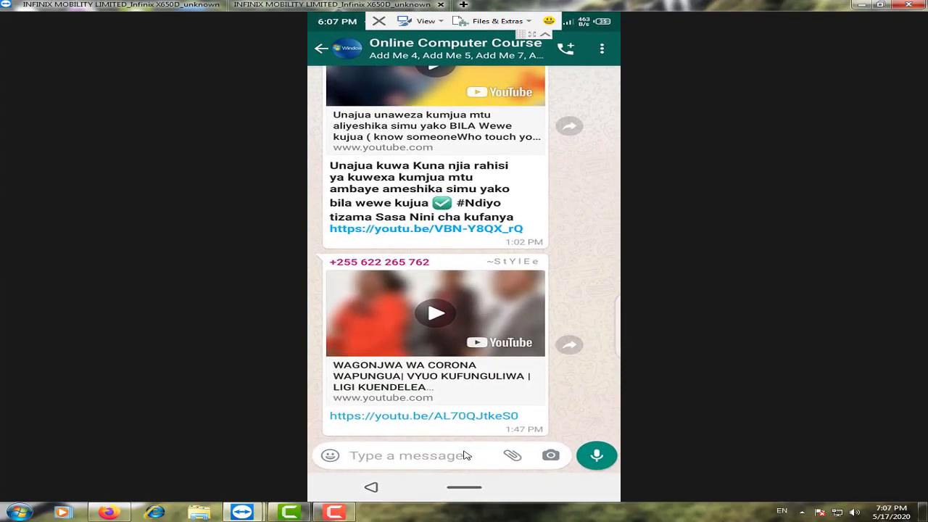
On the mirrored phone, start a document attachment in the Online Computer Course chat and browse other docs.
left_click(466, 456)
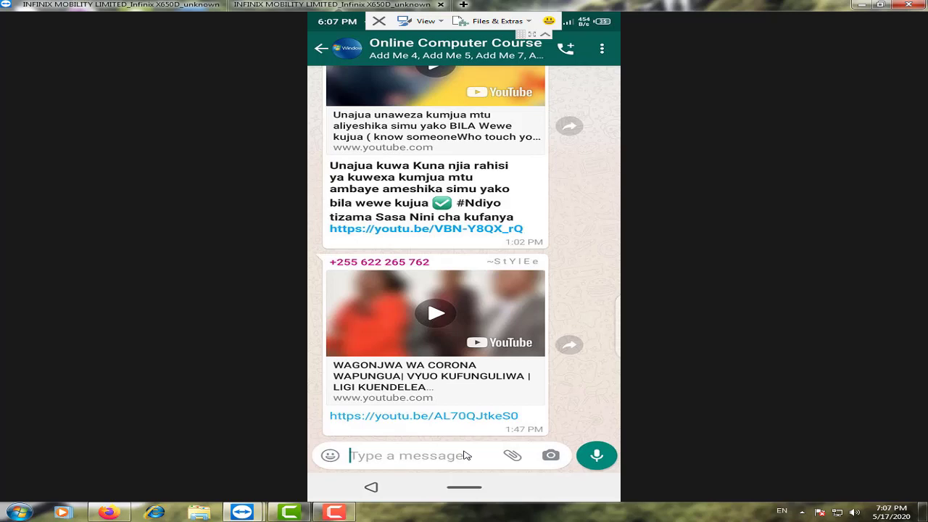
left_click(511, 455)
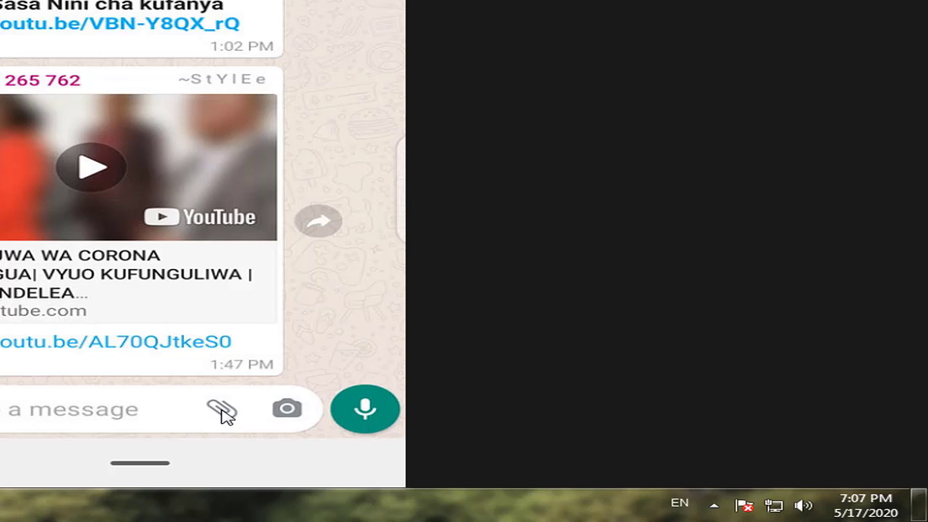
left_click(221, 410)
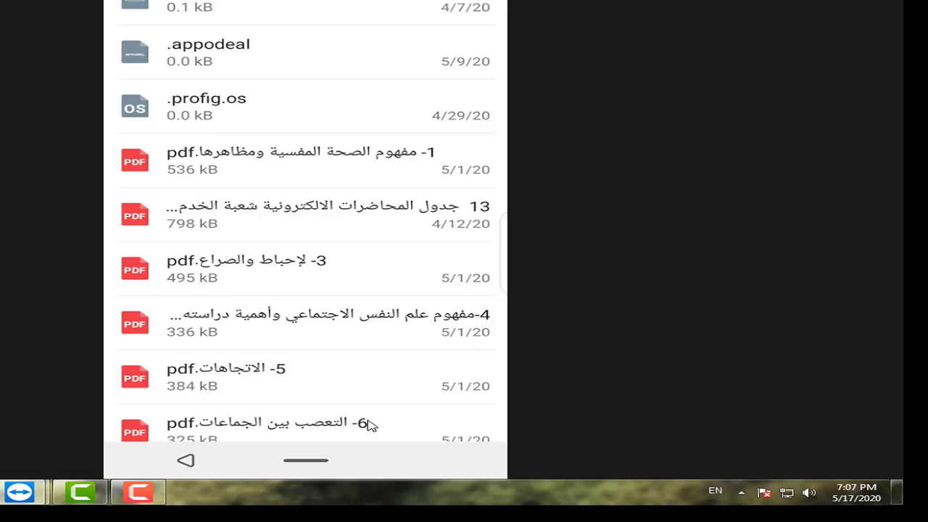
scroll(367, 424, "up", 3)
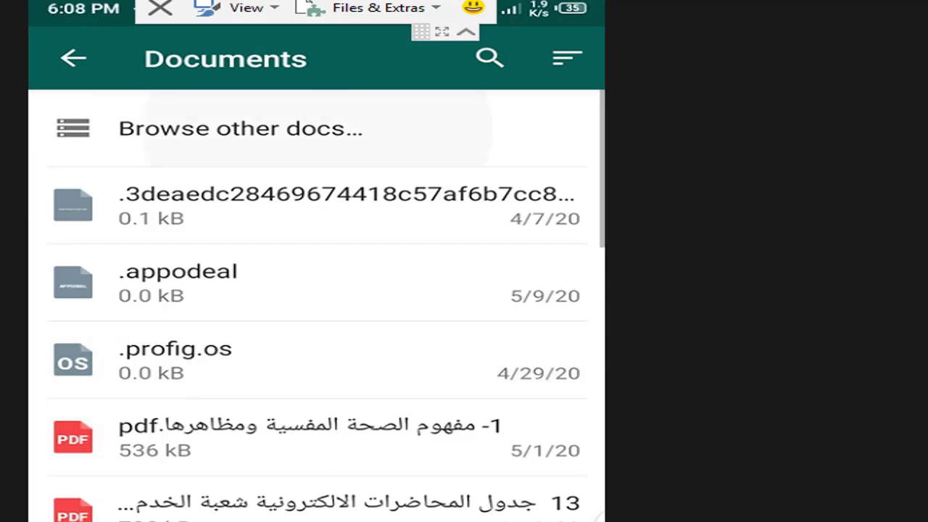
left_click(315, 129)
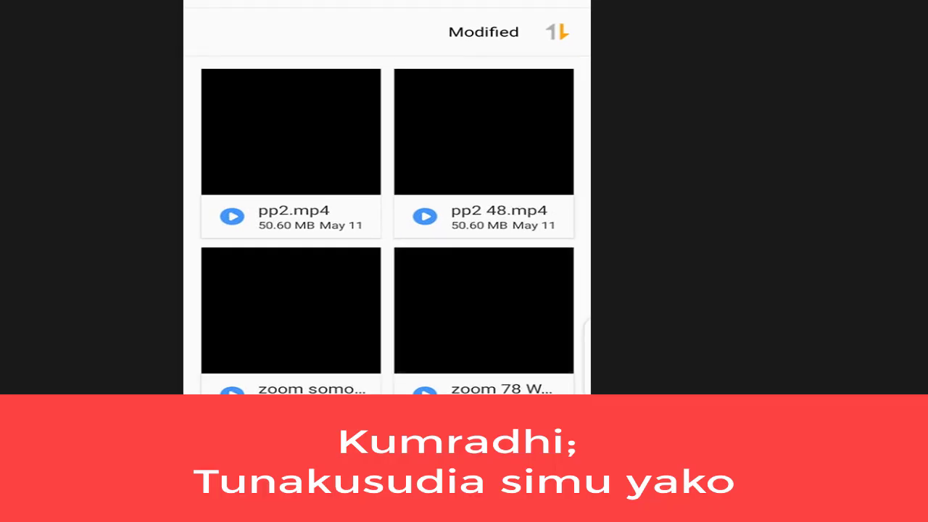
Send the zoom 78 Word.mp4 video to the group as a document and cancel its upload.
scroll(387, 290, "down", 1)
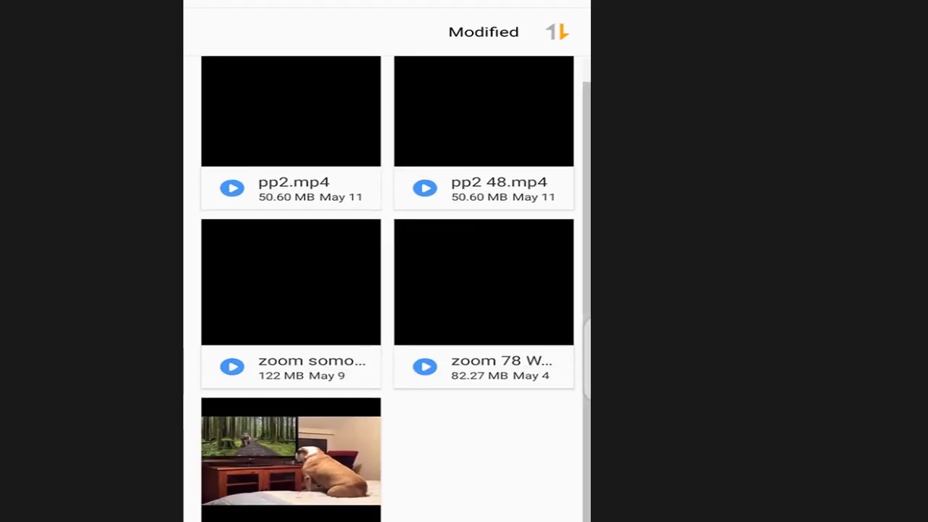
scroll(387, 290, "up", 1)
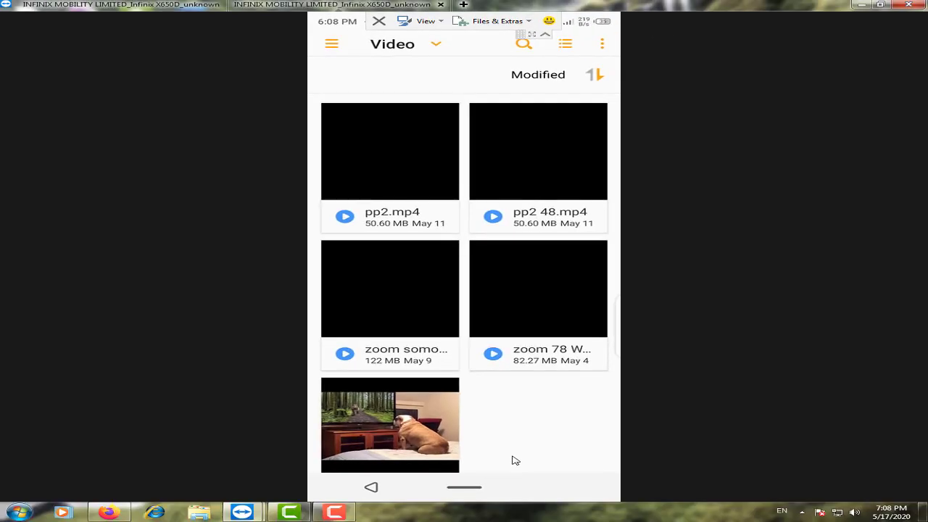
scroll(514, 460, "down", 2)
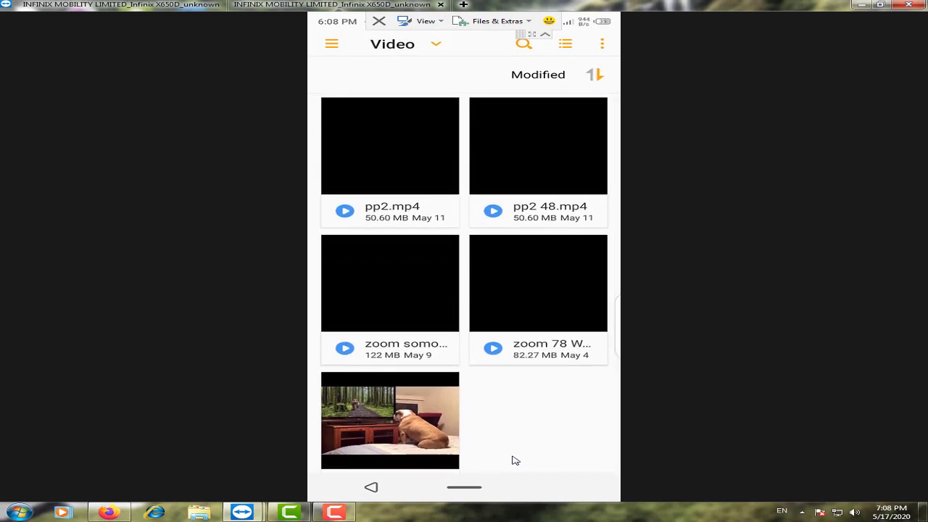
scroll(515, 460, "down", 2)
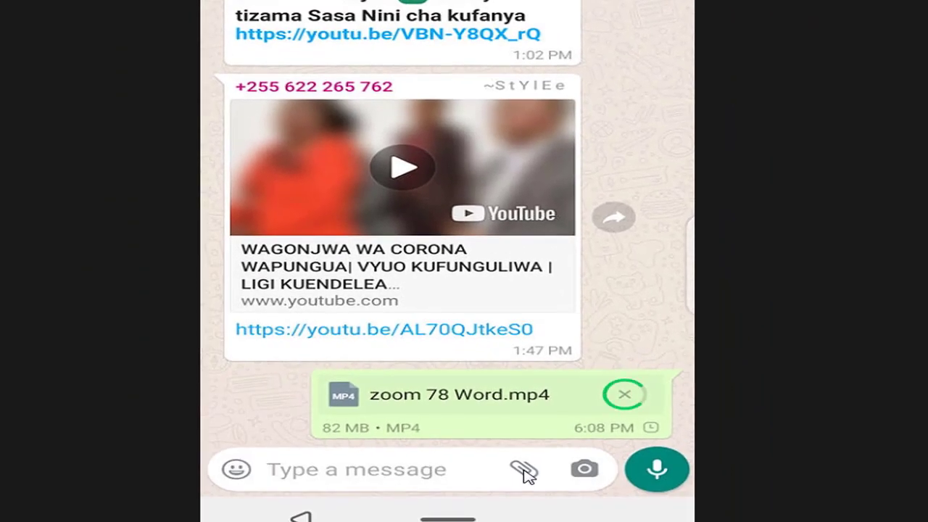
left_click(624, 396)
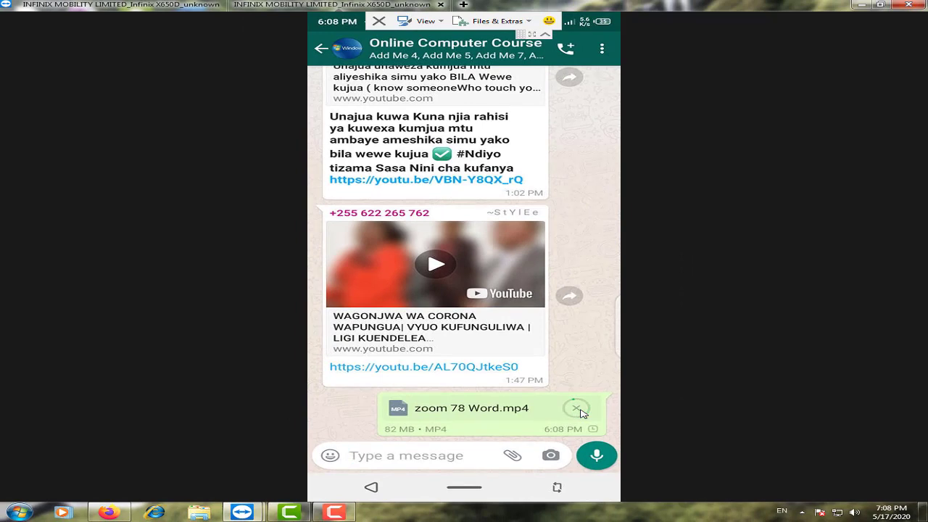
left_click(574, 411)
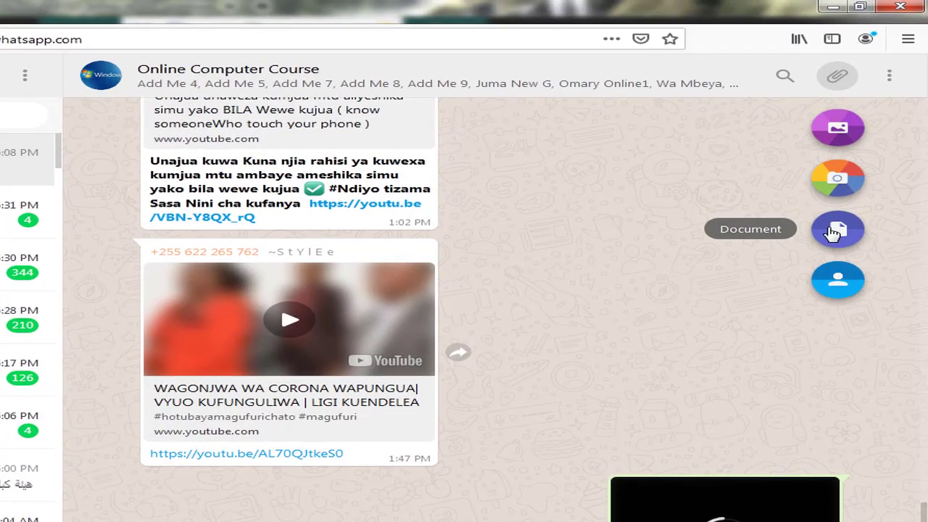
Start a document attachment in the Online Computer Course chat and open the Video folder on the Desktop.
left_click(835, 230)
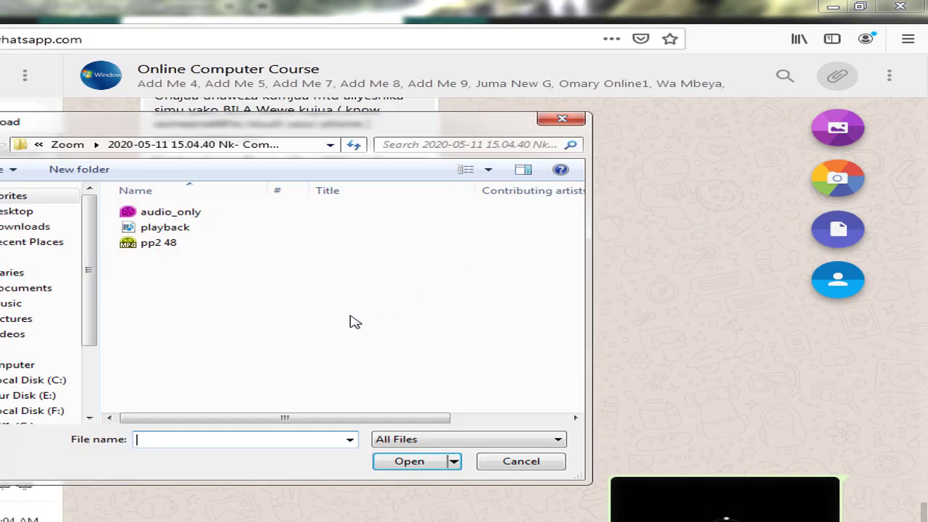
left_click(16, 211)
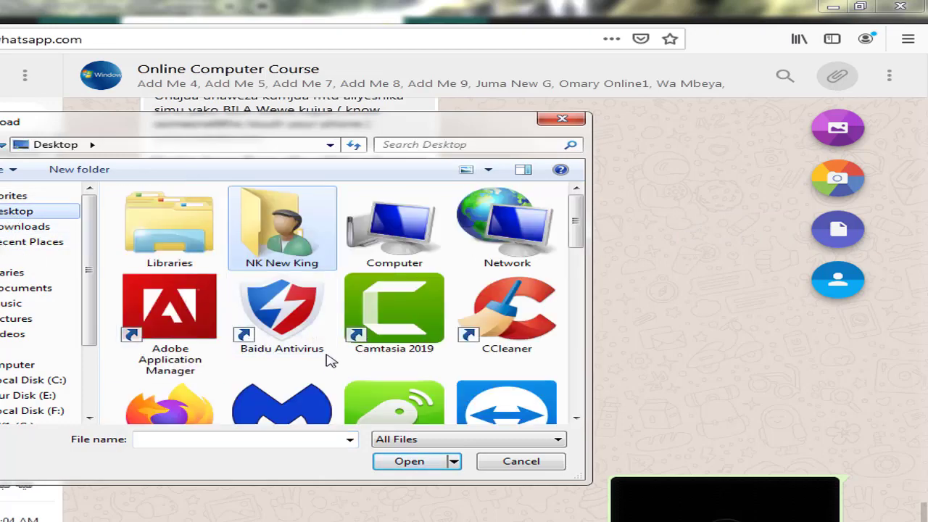
left_click(323, 344)
scroll(317, 341, "down", 5)
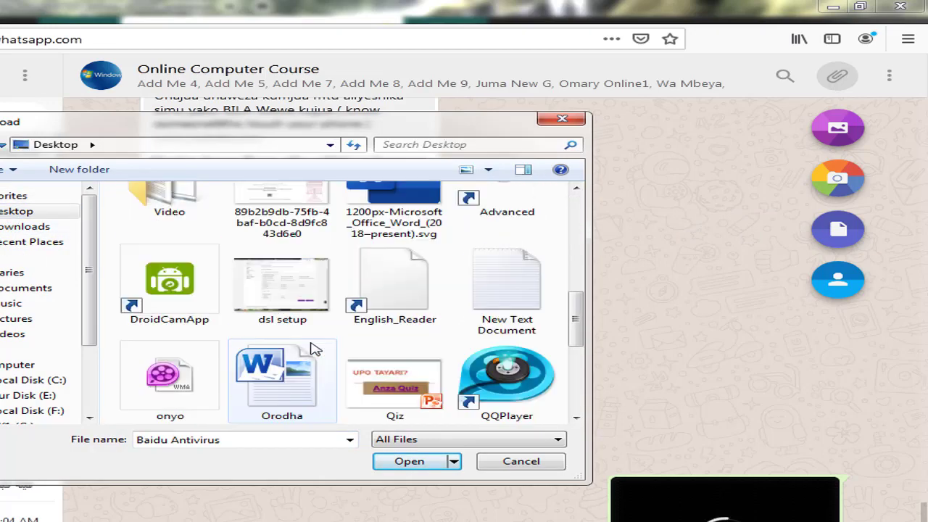
scroll(314, 349, "up", 3)
scroll(314, 348, "down", 6)
scroll(314, 349, "up", 1)
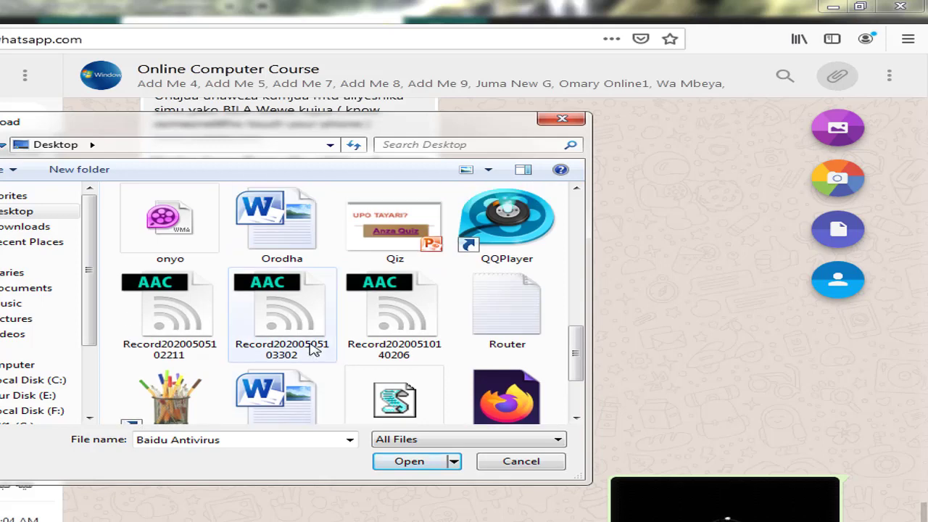
scroll(314, 349, "up", 3)
double_click(174, 239)
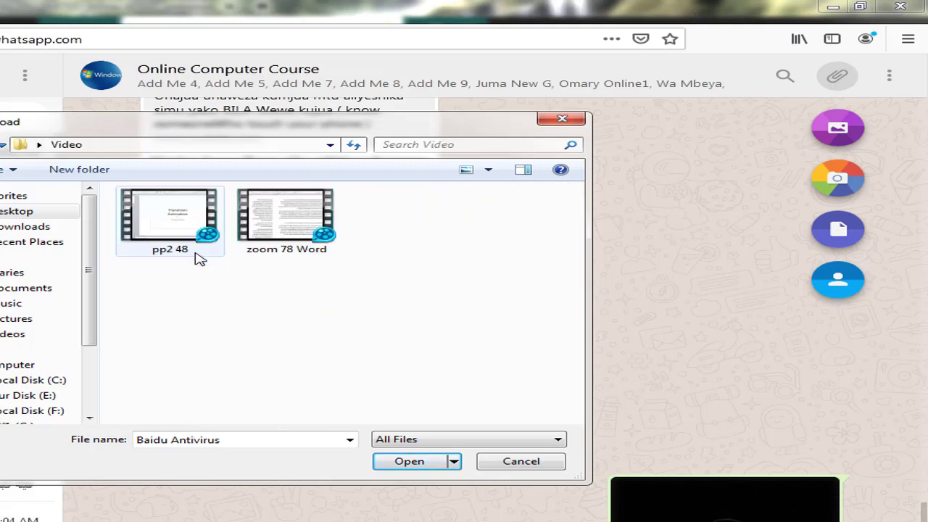
Attach the zoom 78 Word video as a document and send it to the group.
left_click(286, 248)
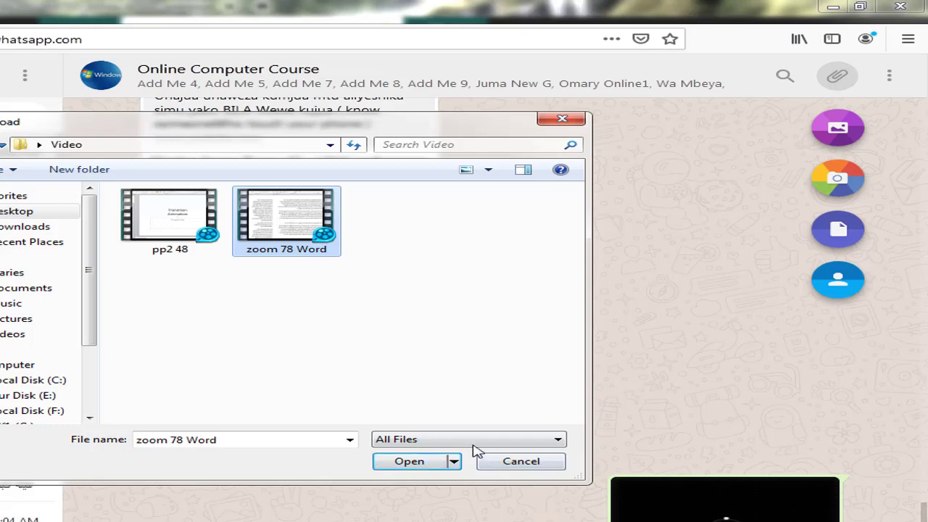
left_click(406, 467)
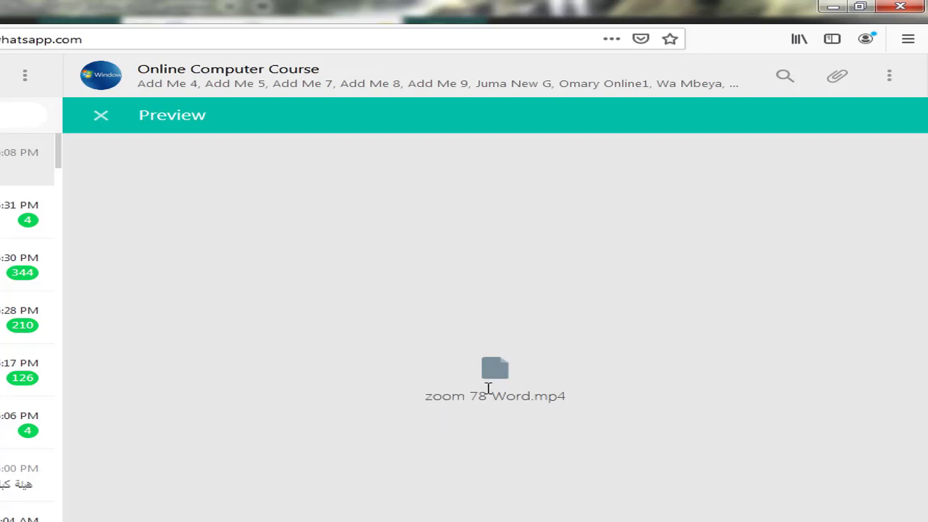
key("Return")
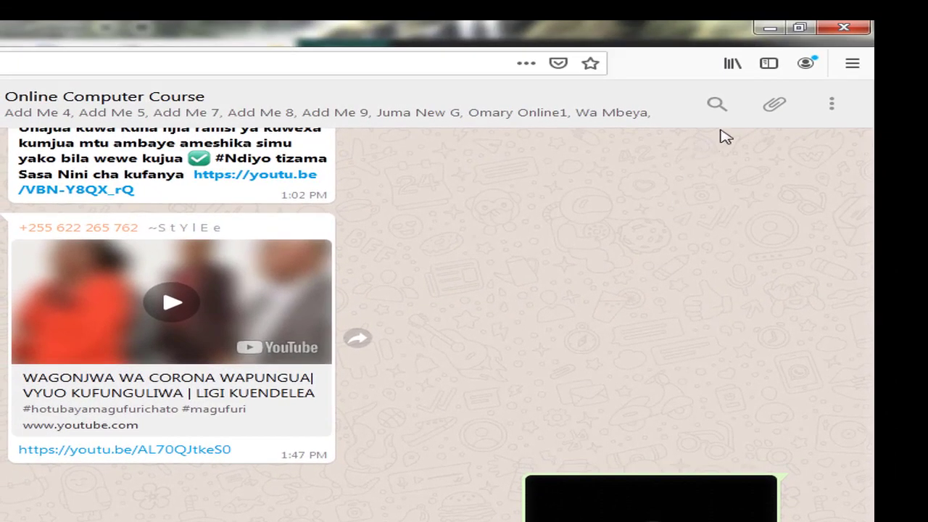
Check the zoom somo la word video's file size in its properties and attach it to the group chat as a document.
left_click(767, 52)
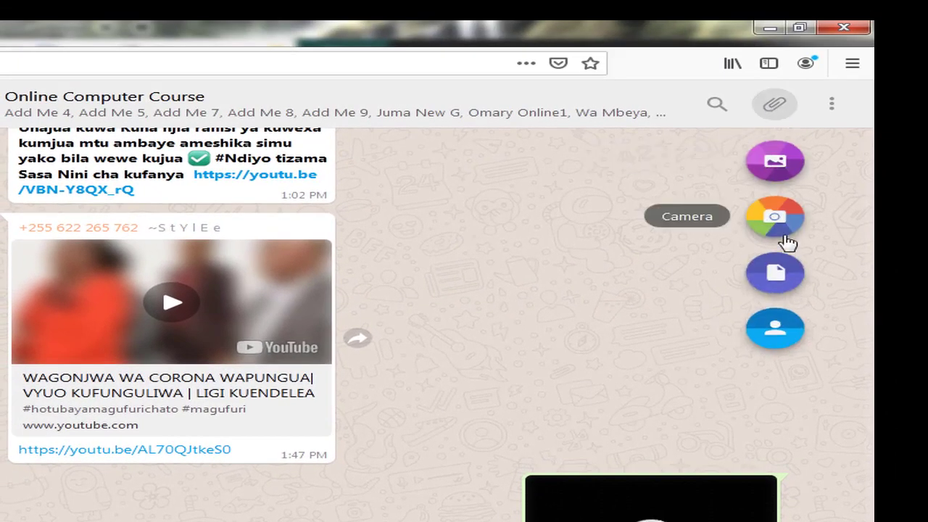
left_click(774, 275)
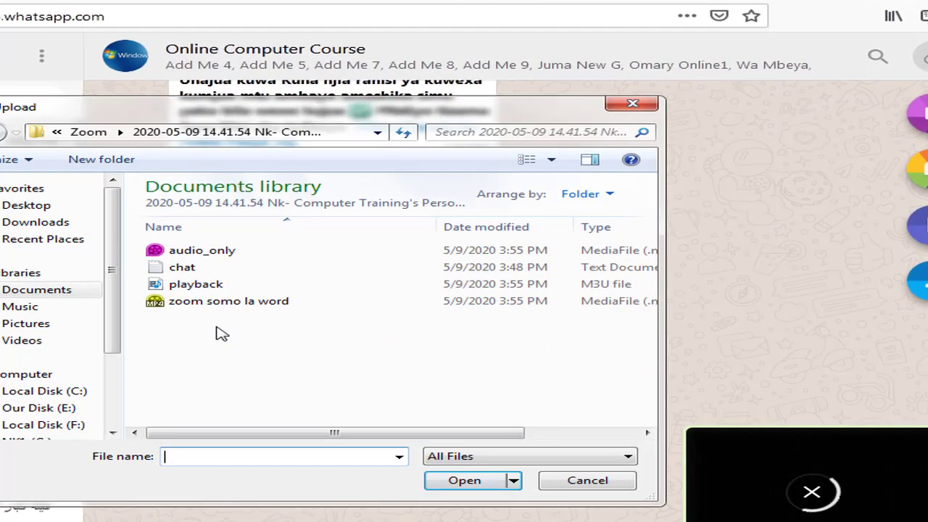
left_click(234, 310)
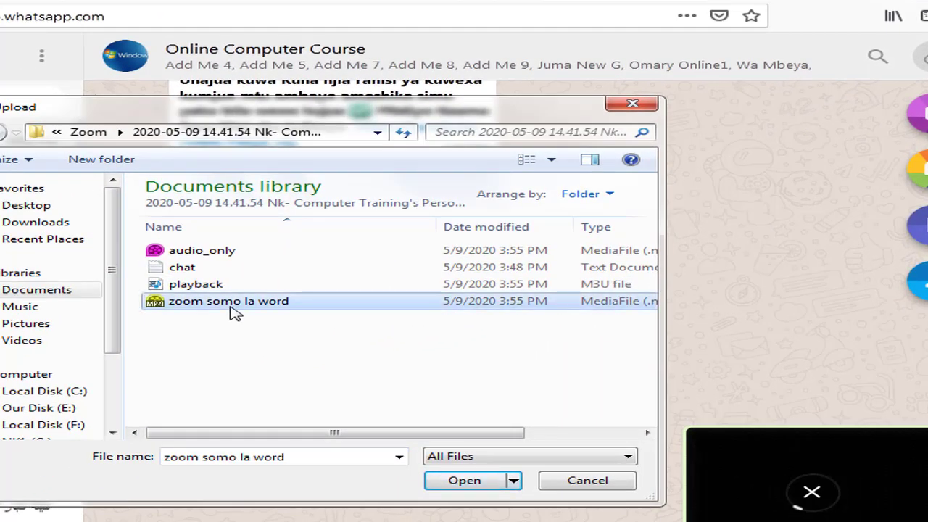
right_click(234, 310)
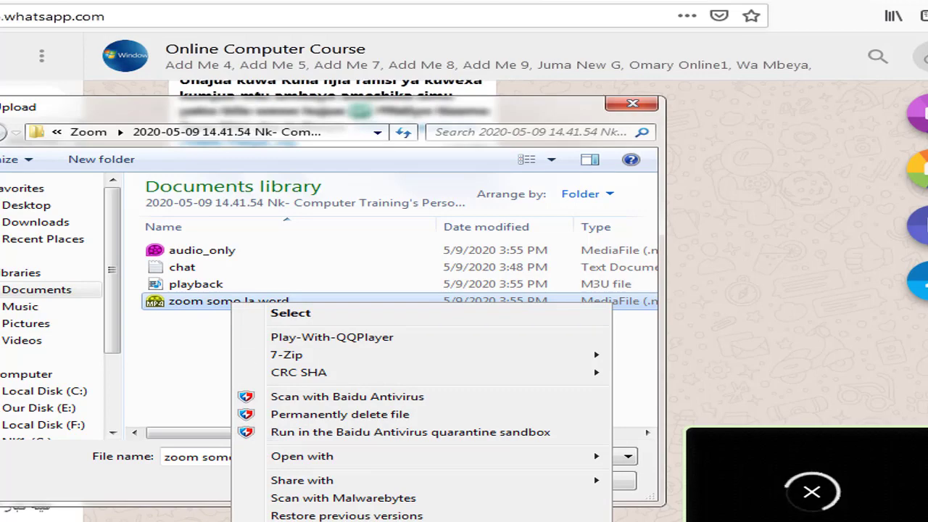
key("r")
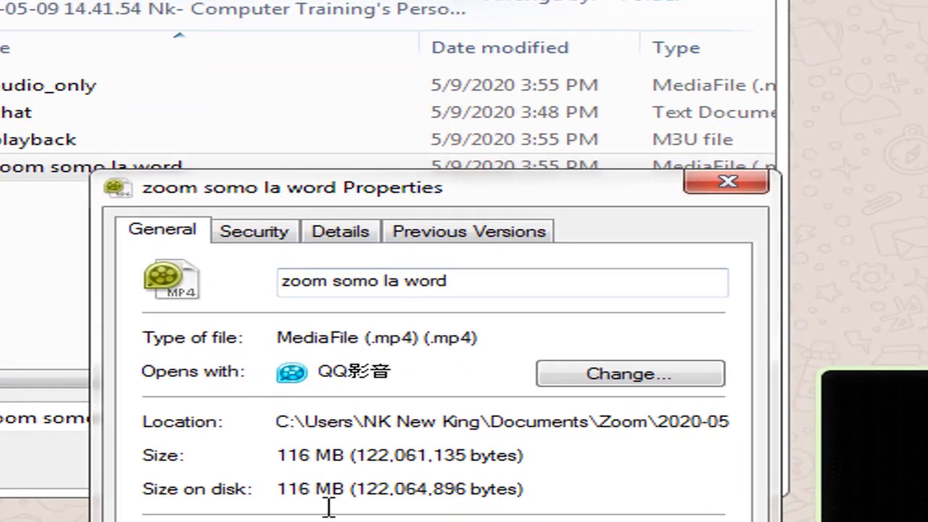
left_click(706, 184)
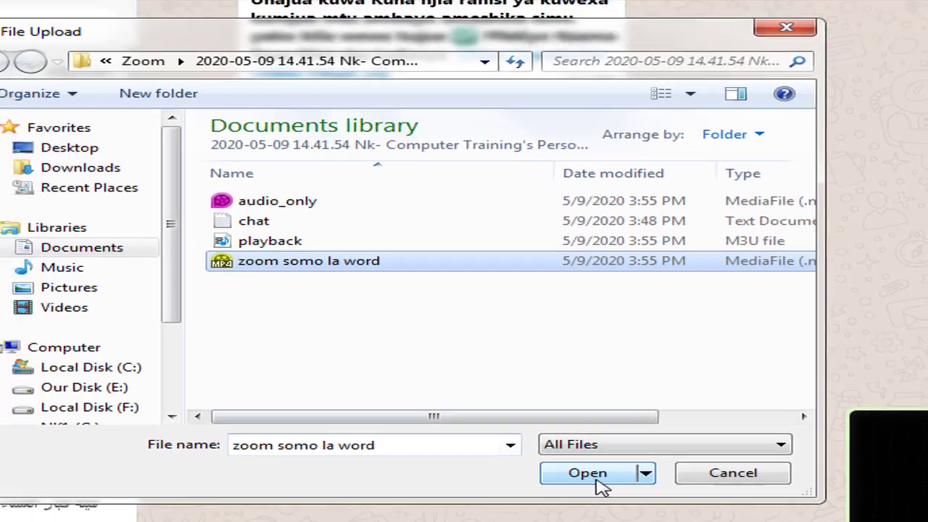
left_click(591, 475)
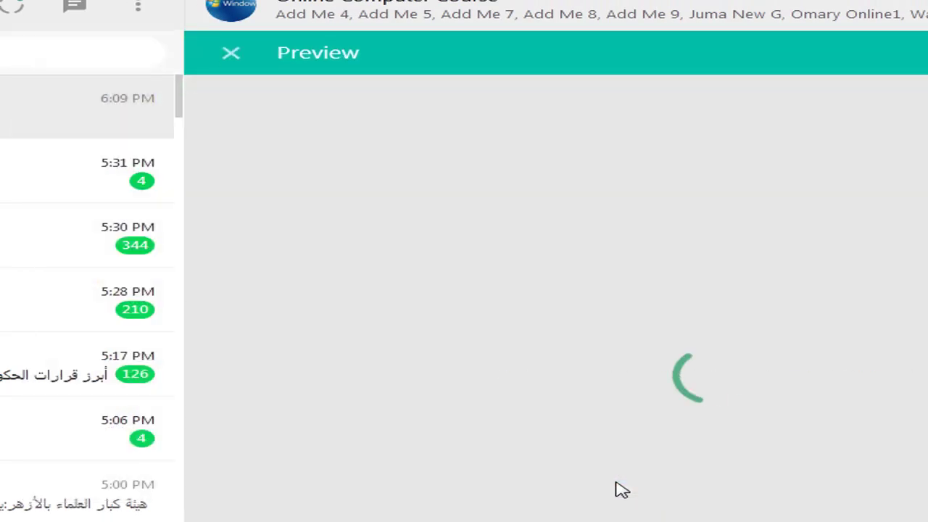